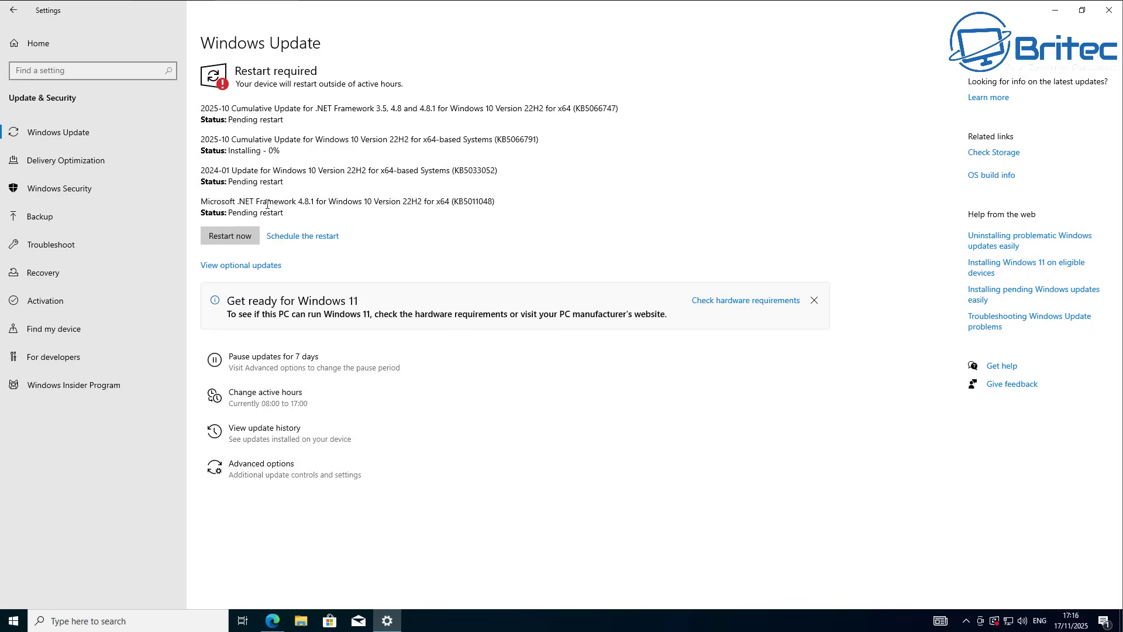
- Restart the PC from the Windows Update page to finish installing the pending updates
left_click(242, 238)
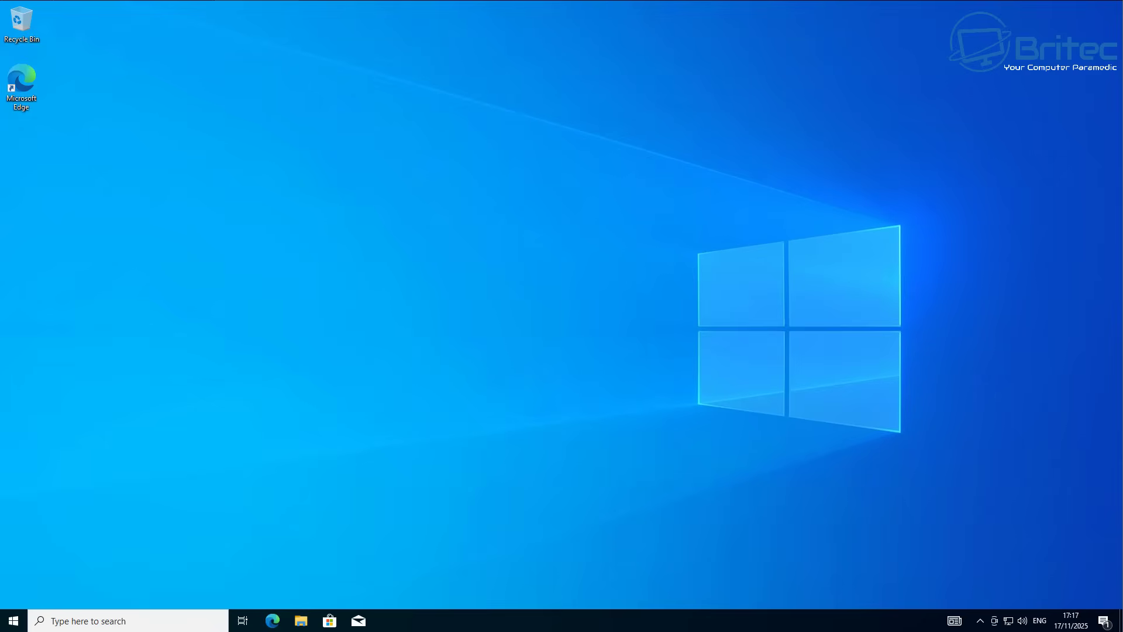
- Reopen Windows Update in a maximized Settings window, close Edge, and restart to install KB5066791
left_click(14, 621)
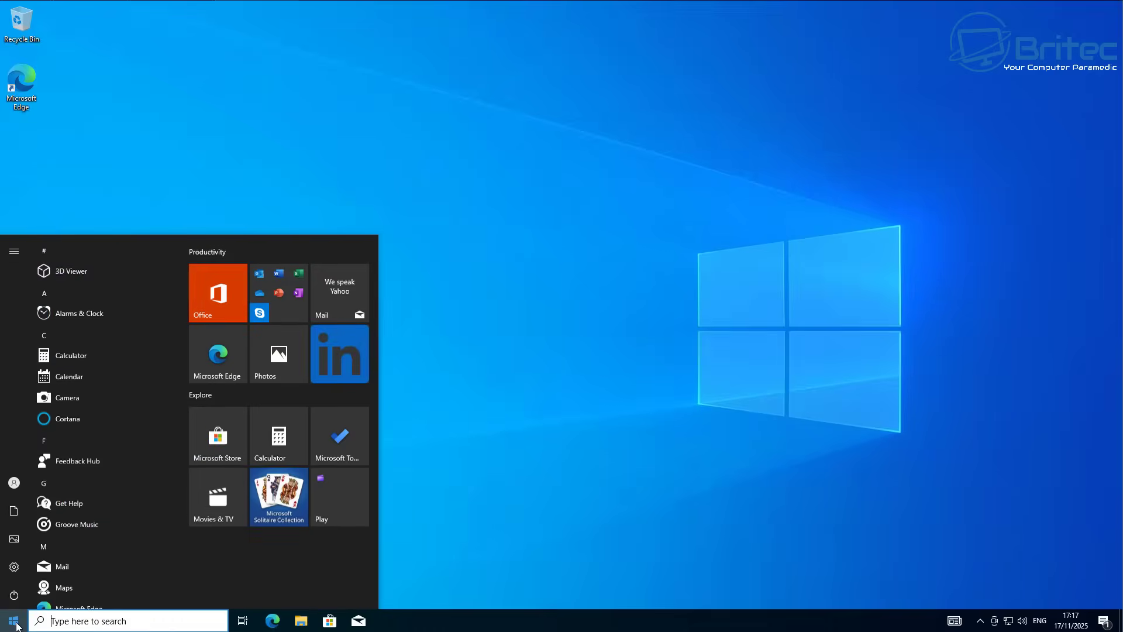
left_click(13, 569)
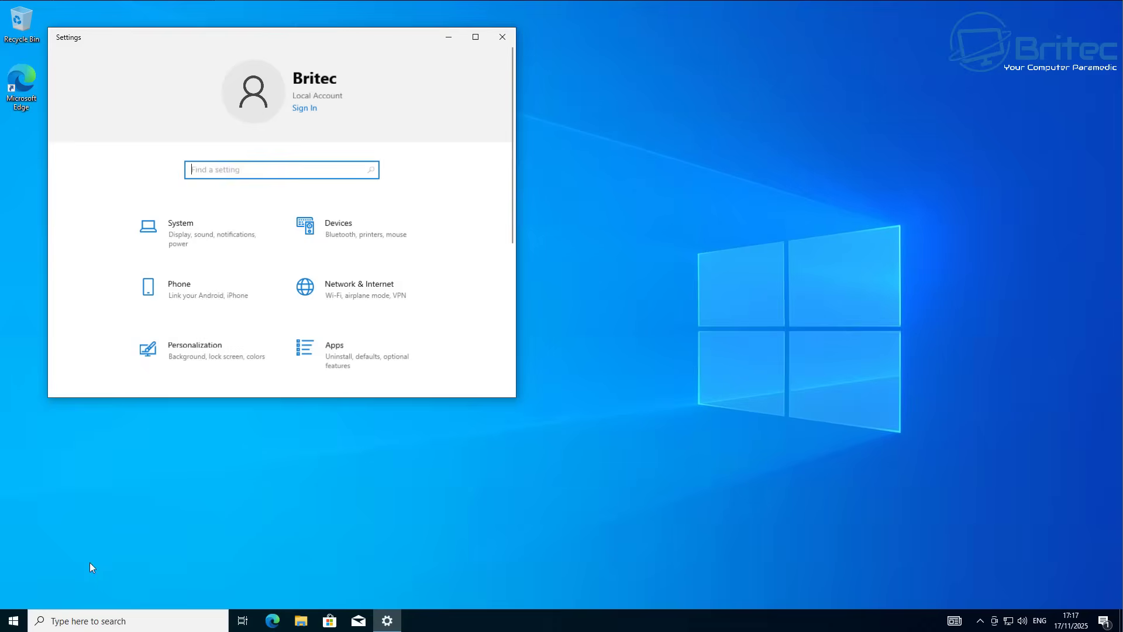
left_click(475, 37)
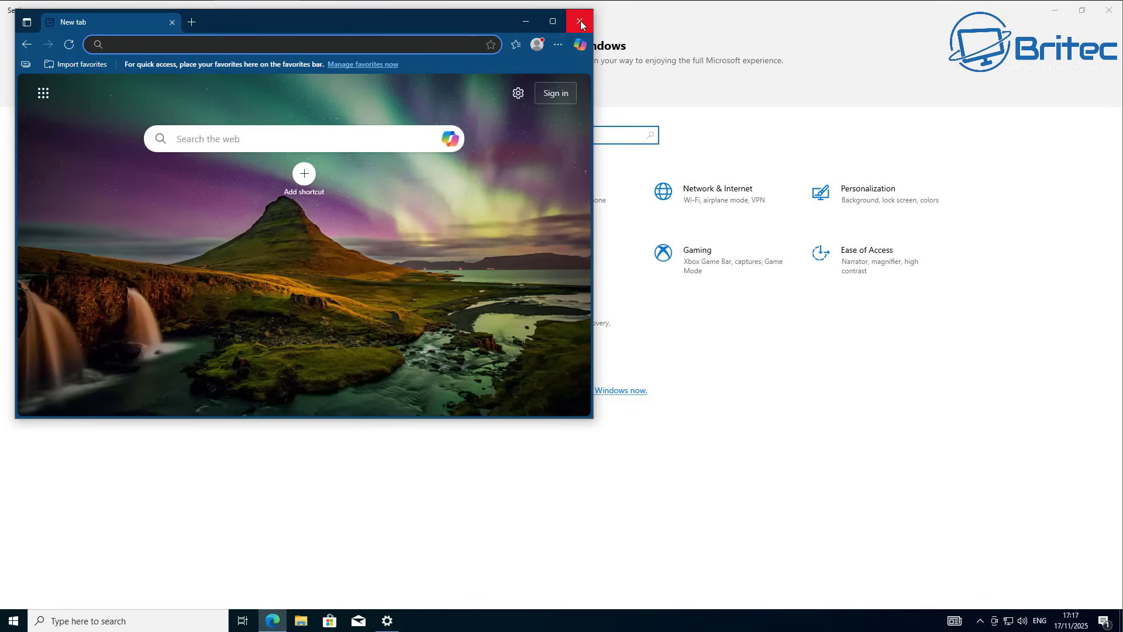
left_click(580, 22)
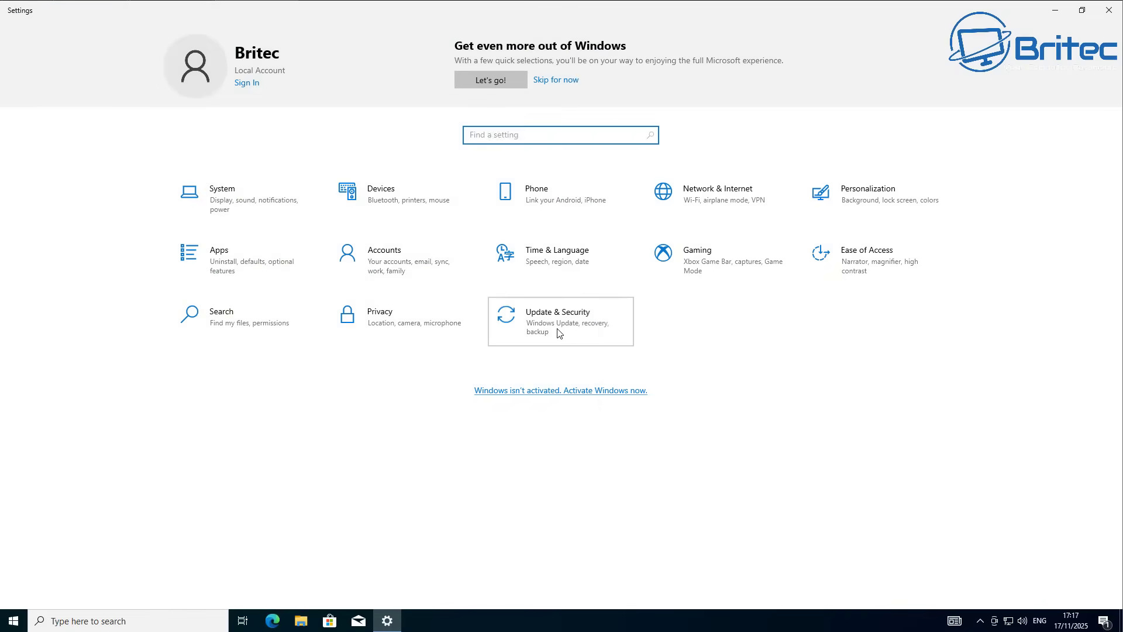
left_click(559, 331)
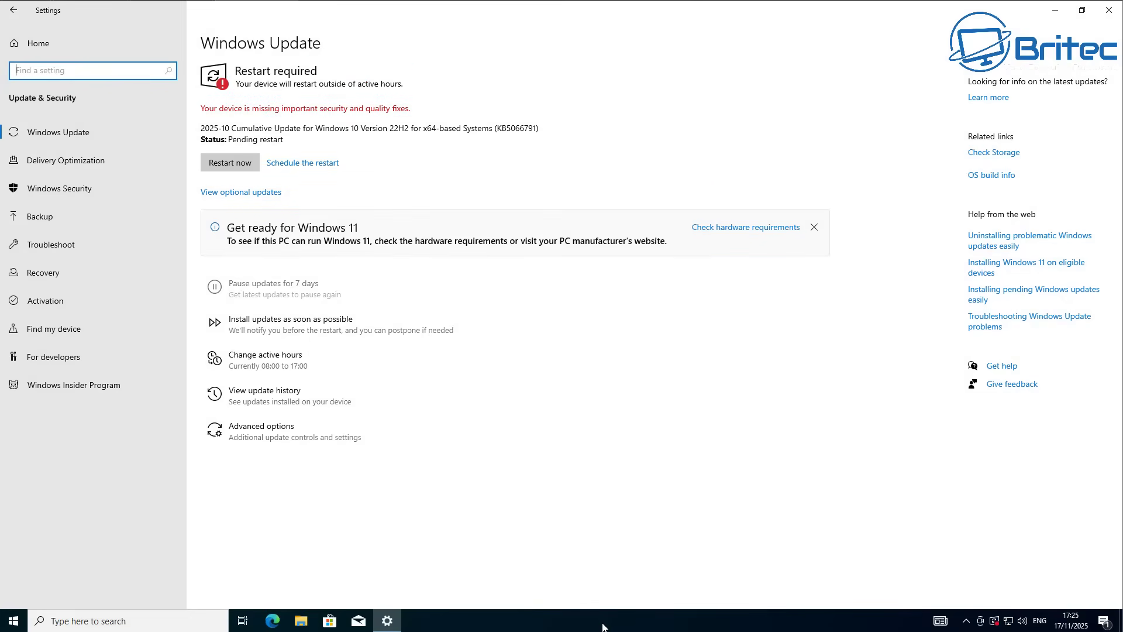
left_click(227, 170)
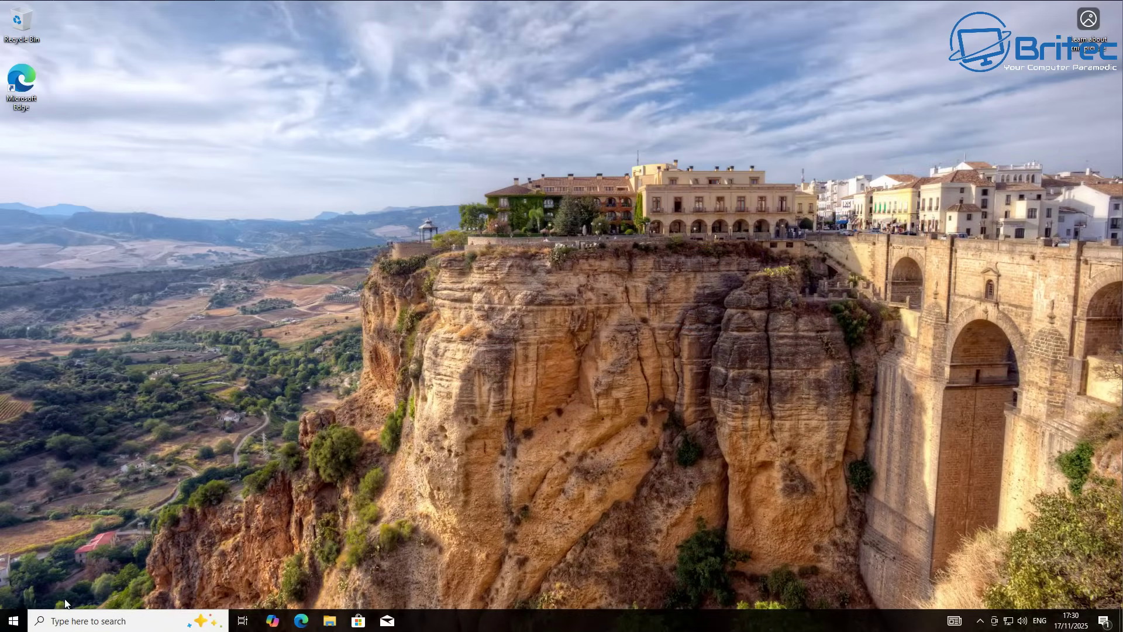
- In Windows Update, enable 'Get the latest updates as soon as they're available' and check for updates
left_click(14, 620)
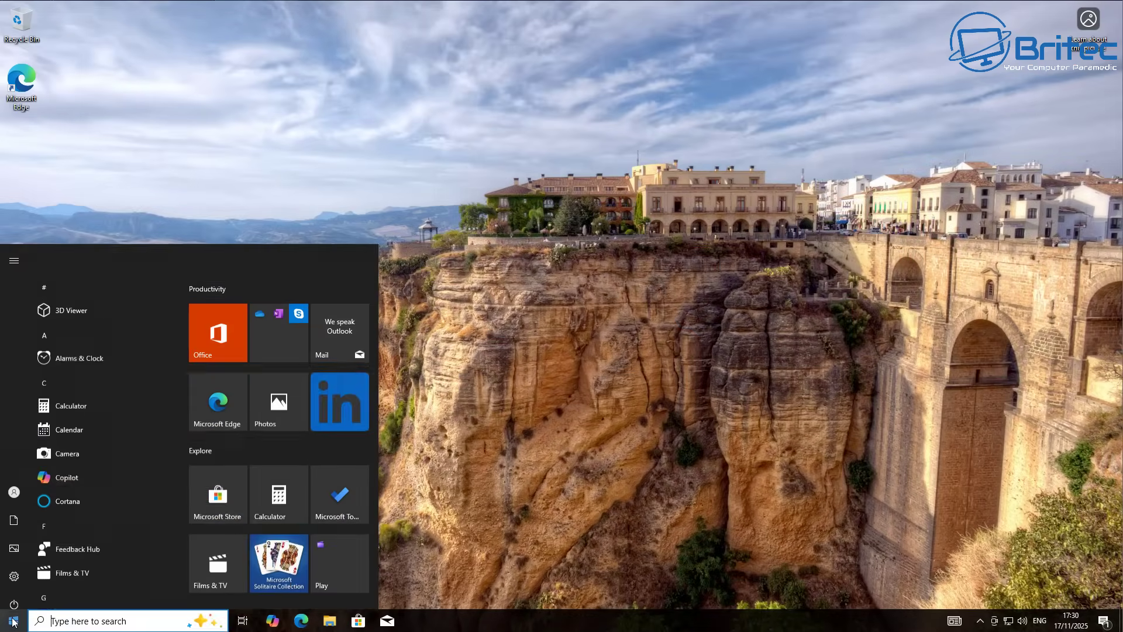
left_click(13, 566)
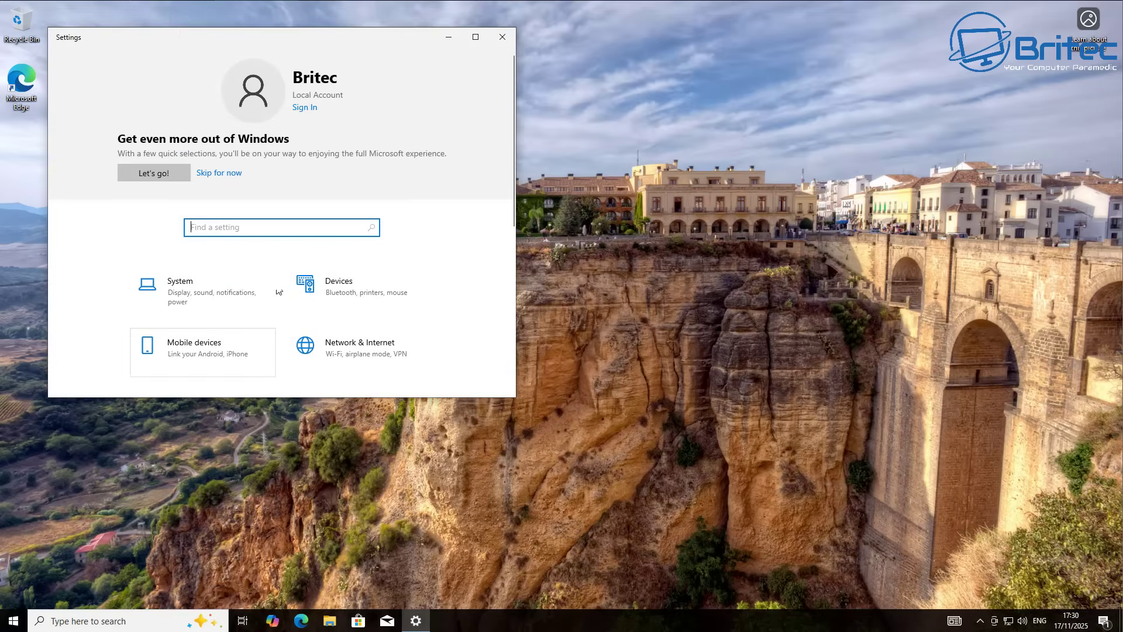
left_click(475, 36)
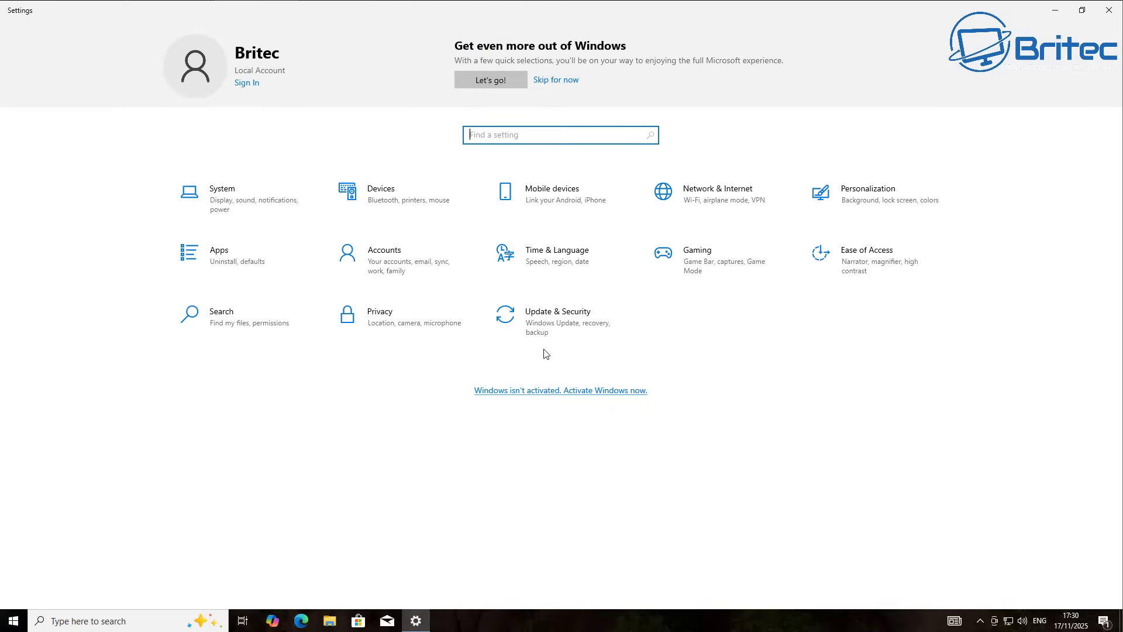
left_click(552, 332)
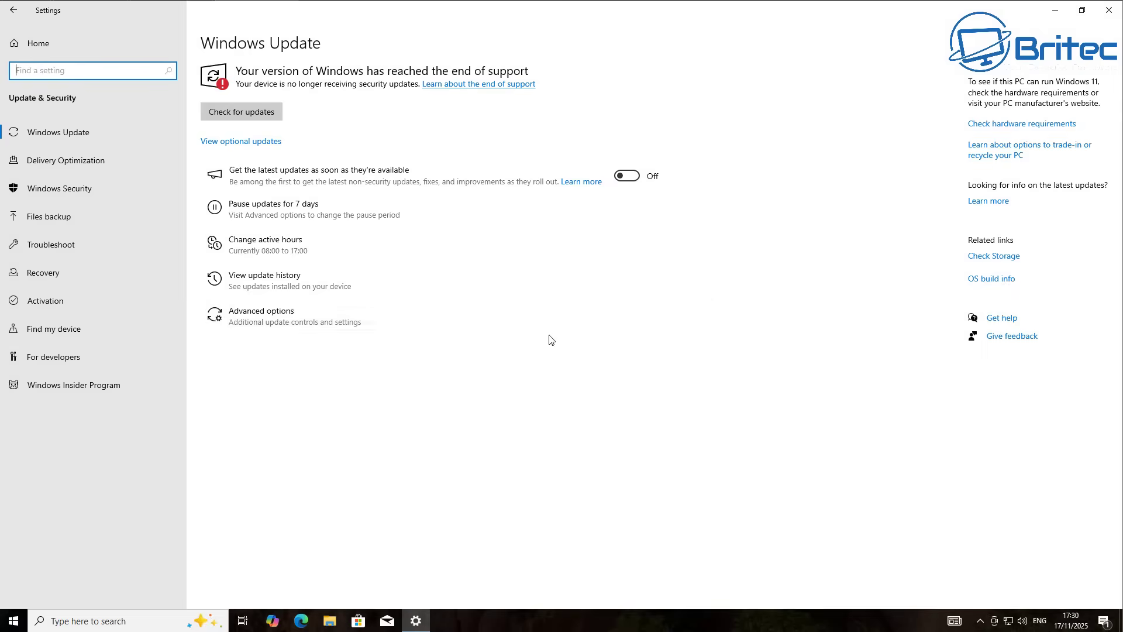
left_click(619, 178)
left_click(250, 110)
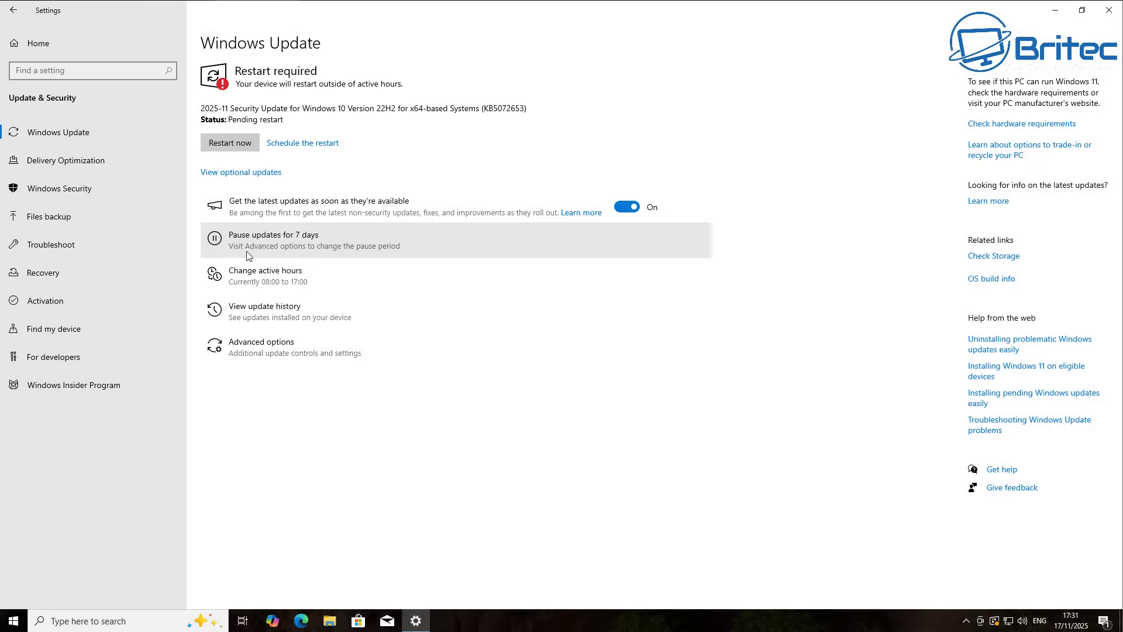
- Restart now to install the 2025-11 Security Update KB5072653
left_click(232, 146)
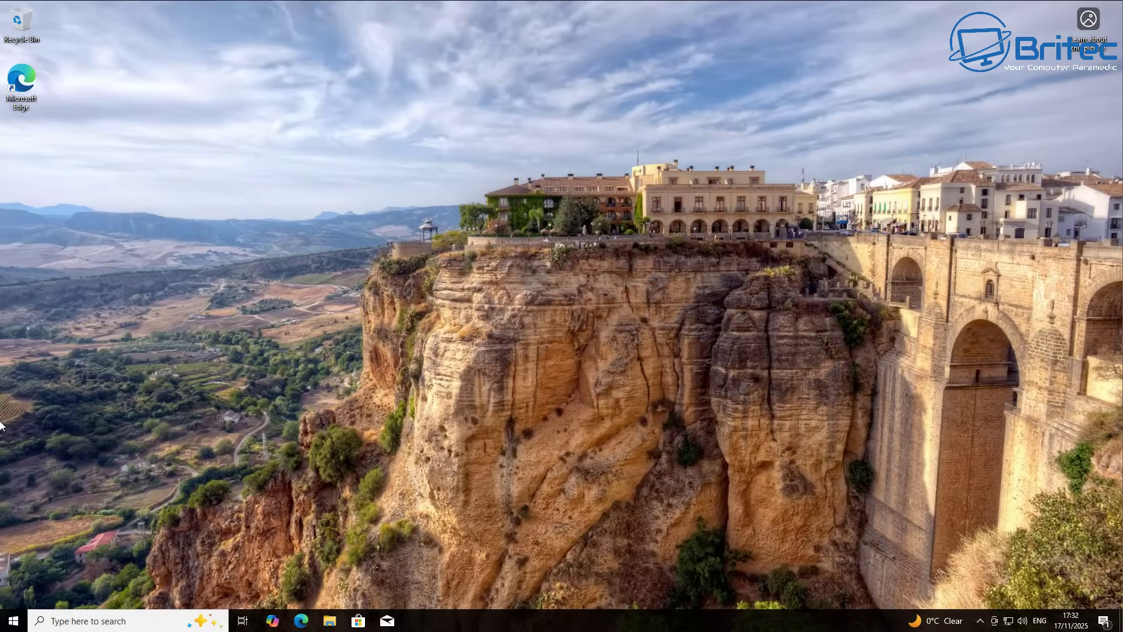
- Reopen Update & Security, decline the script error, and check for updates, finding none pending
left_click(15, 619)
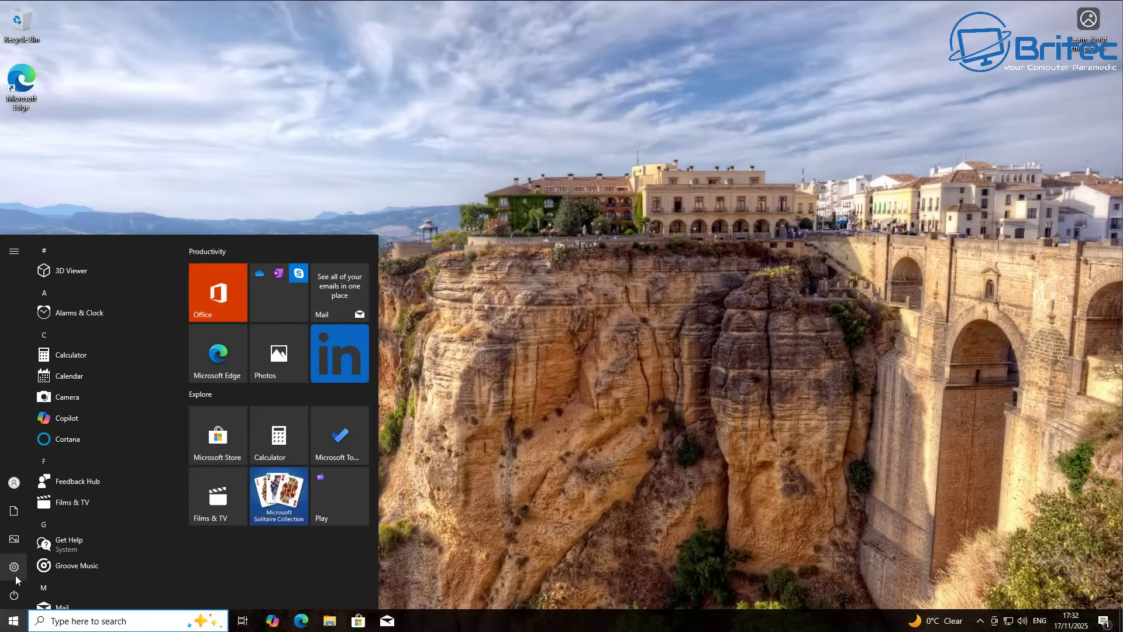
left_click(14, 566)
left_click(483, 43)
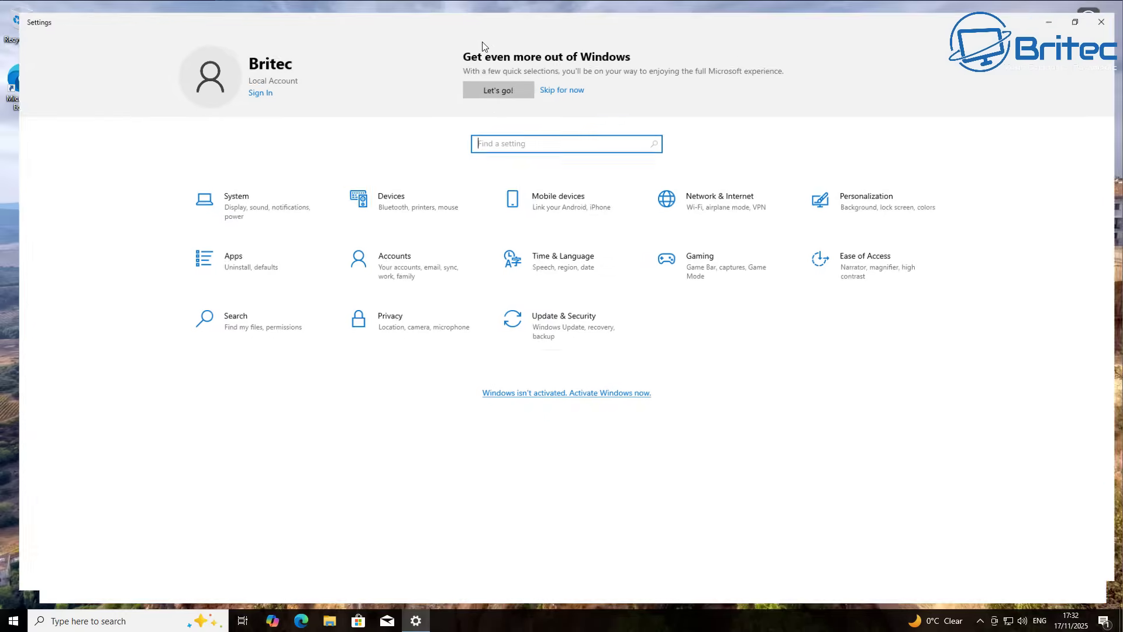
left_click(548, 334)
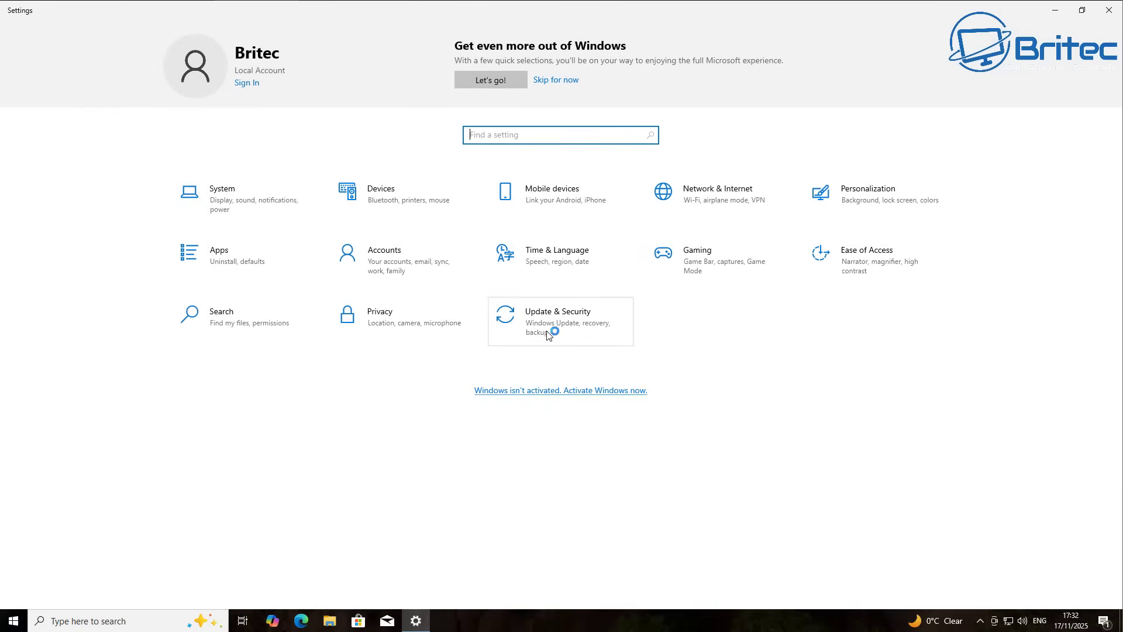
left_click(548, 334)
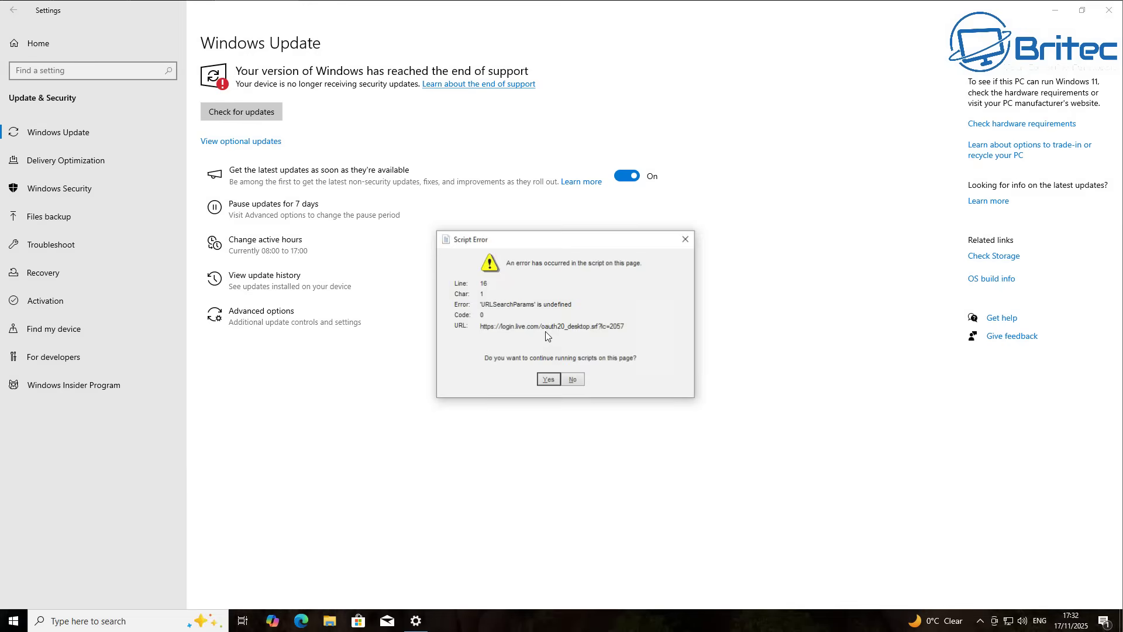
left_click(572, 382)
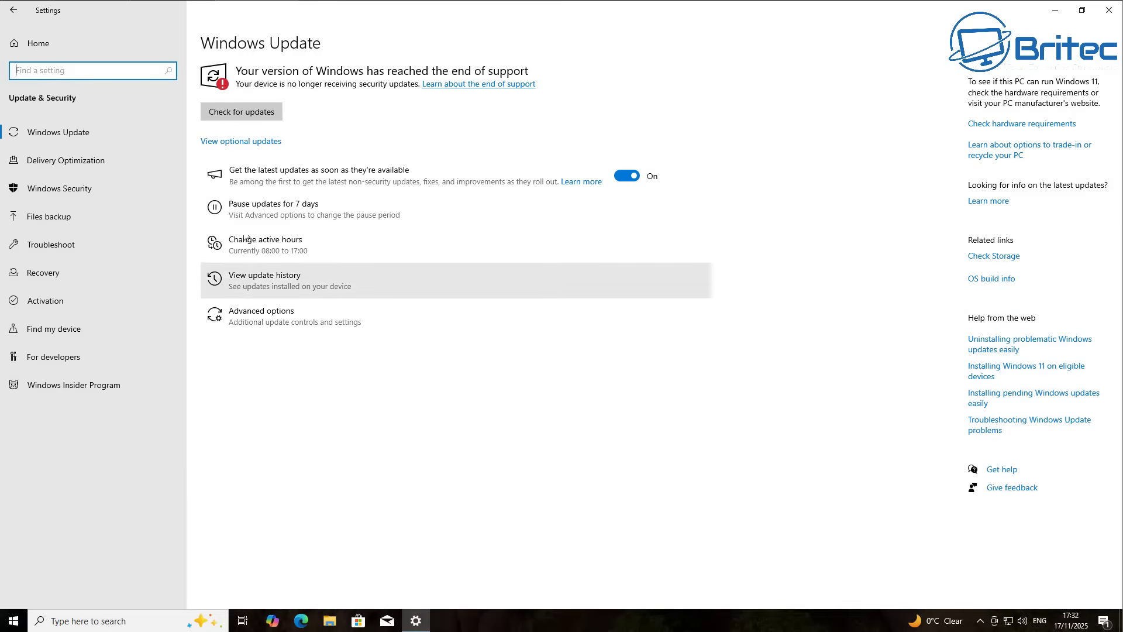
left_click(244, 116)
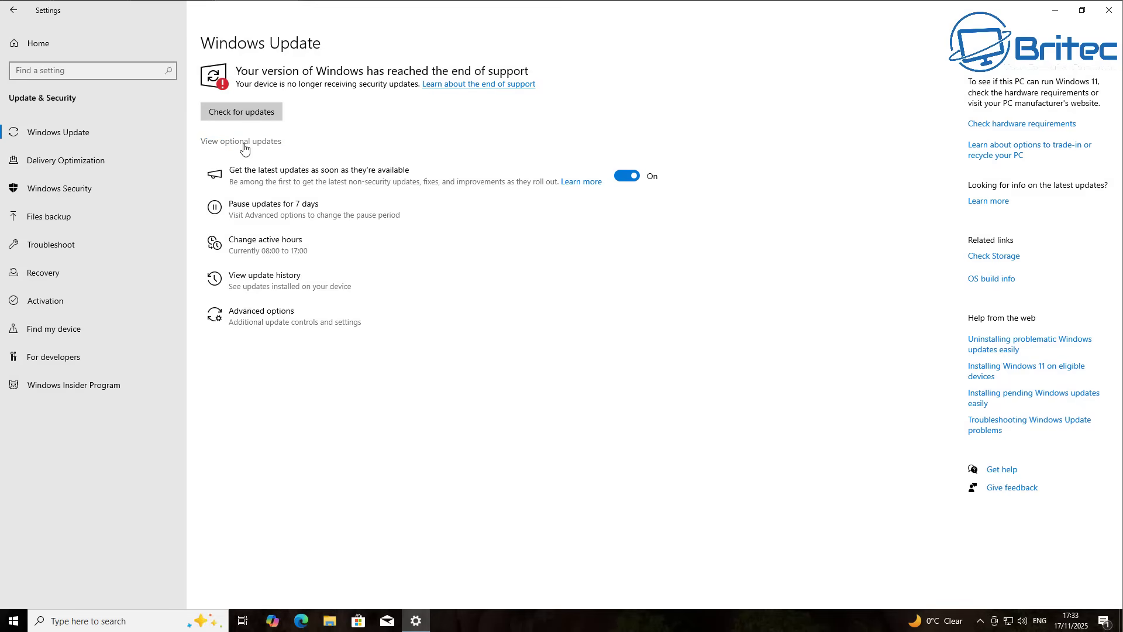
- Look over the optional Broadcom driver update without installing it, then rerun the update check
left_click(244, 147)
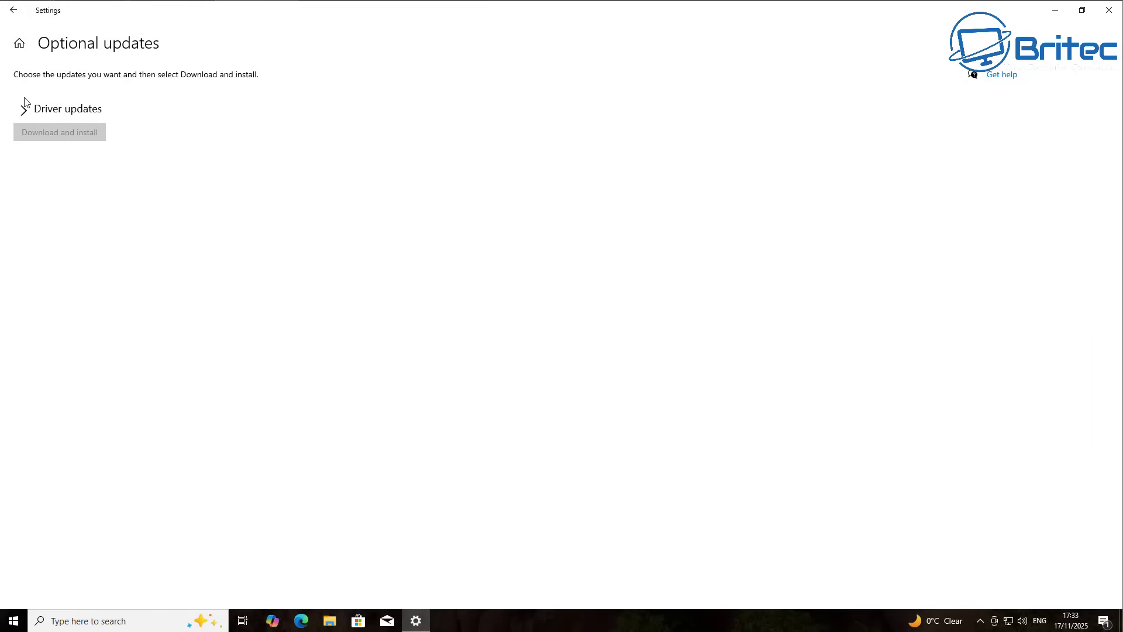
left_click(26, 112)
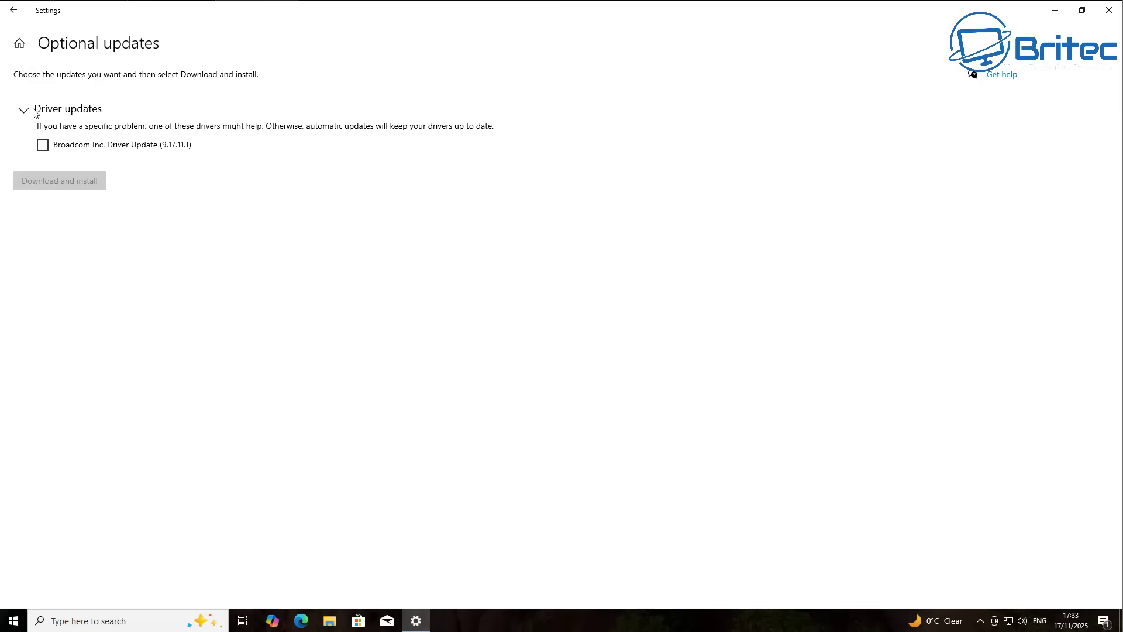
left_click(65, 114)
left_click(14, 11)
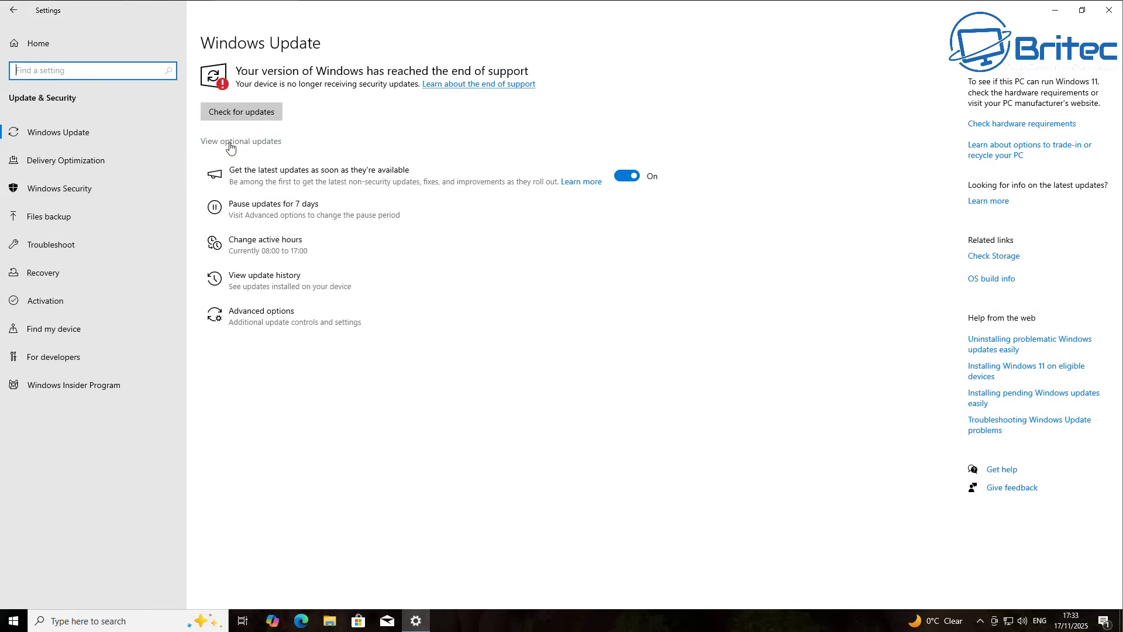
left_click(231, 114)
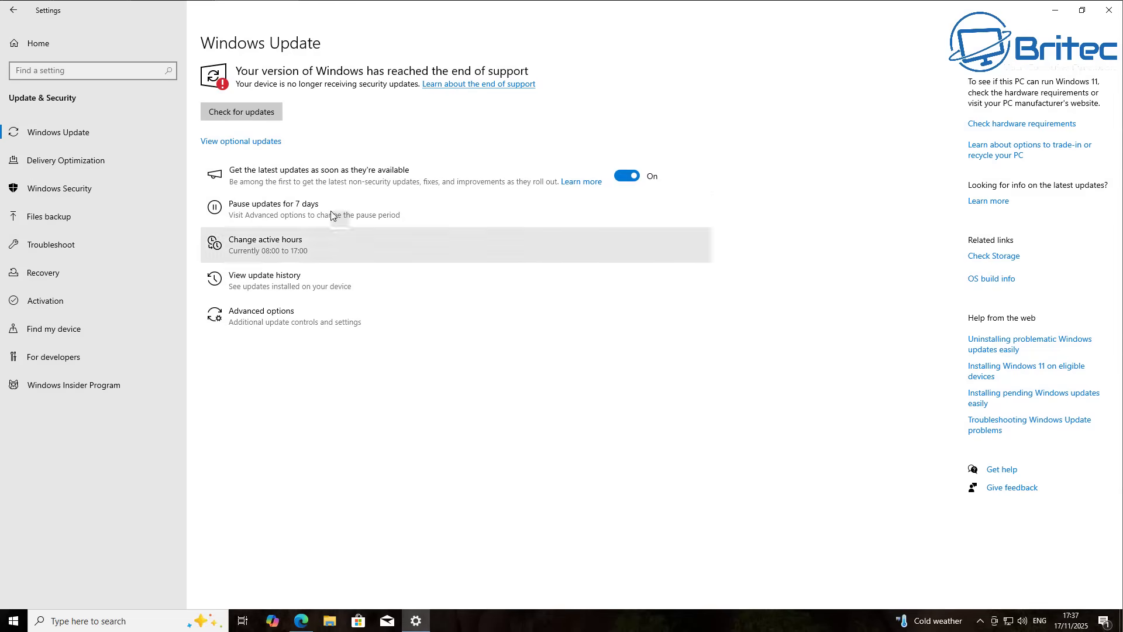
- Run one more Windows Update check, which again finds nothing pending
left_click(239, 112)
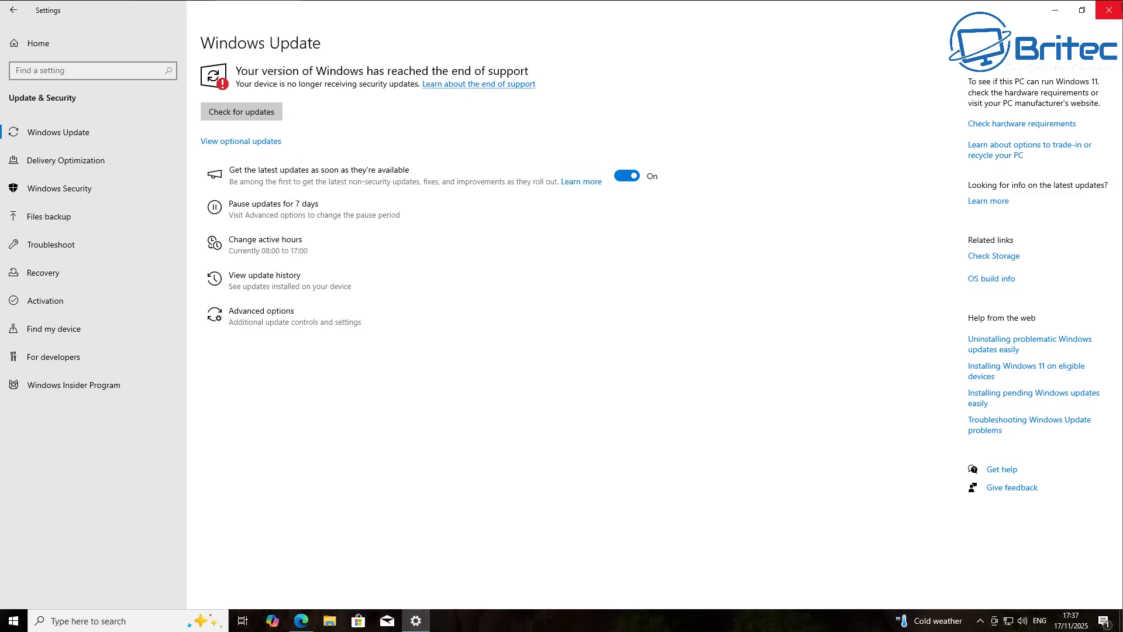
- Close Settings and launch Command Prompt as administrator via the cmd search
left_click(1114, 20)
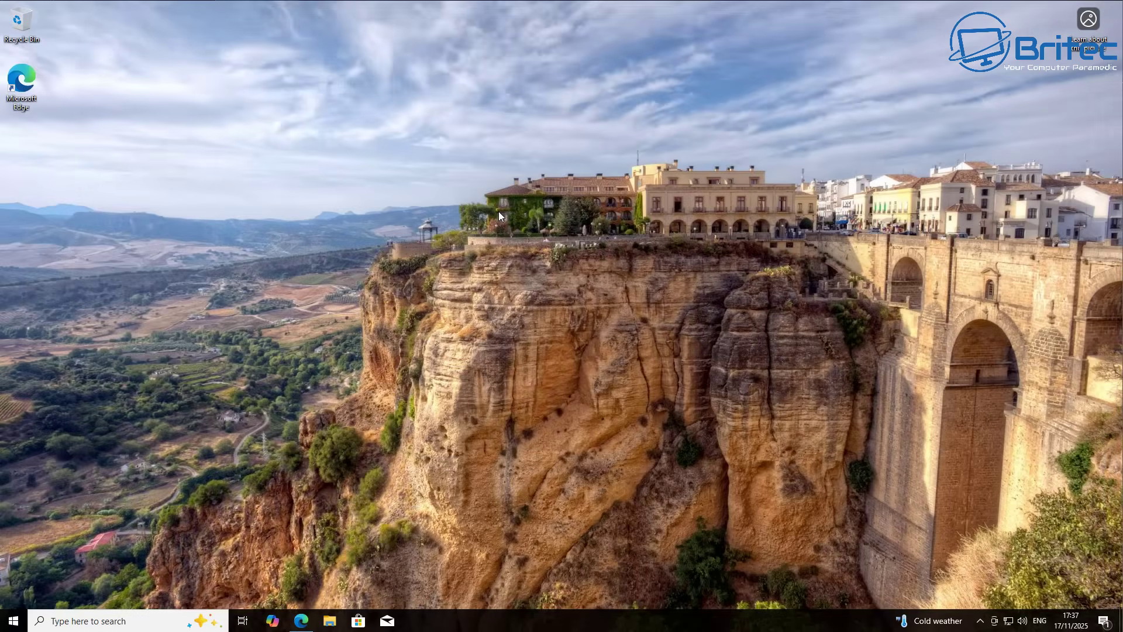
left_click(96, 622)
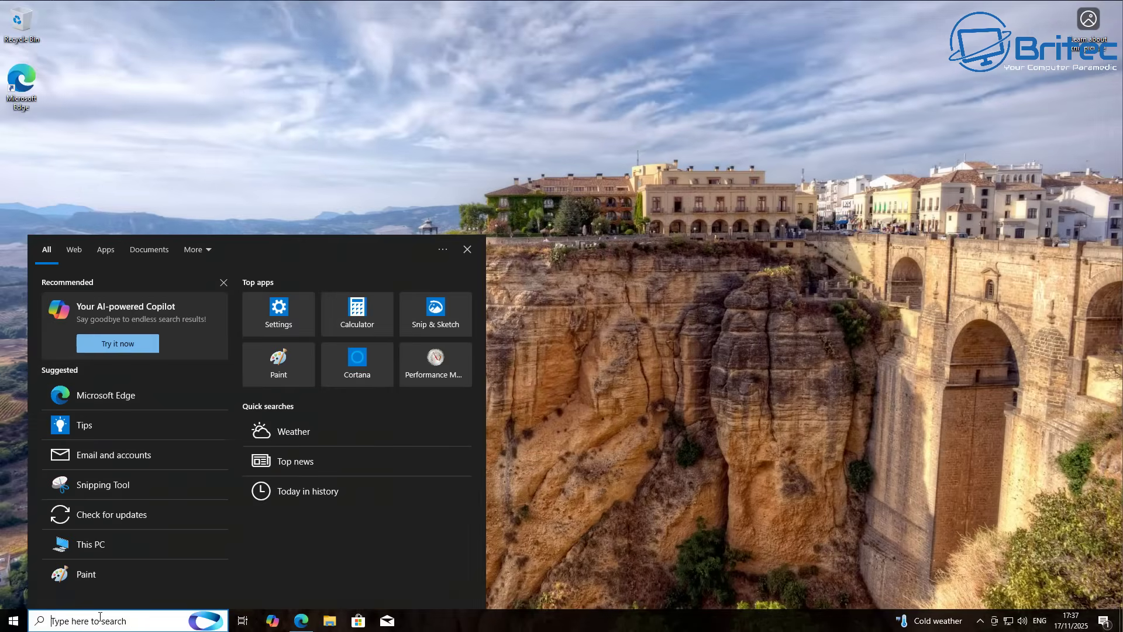
type("cmd")
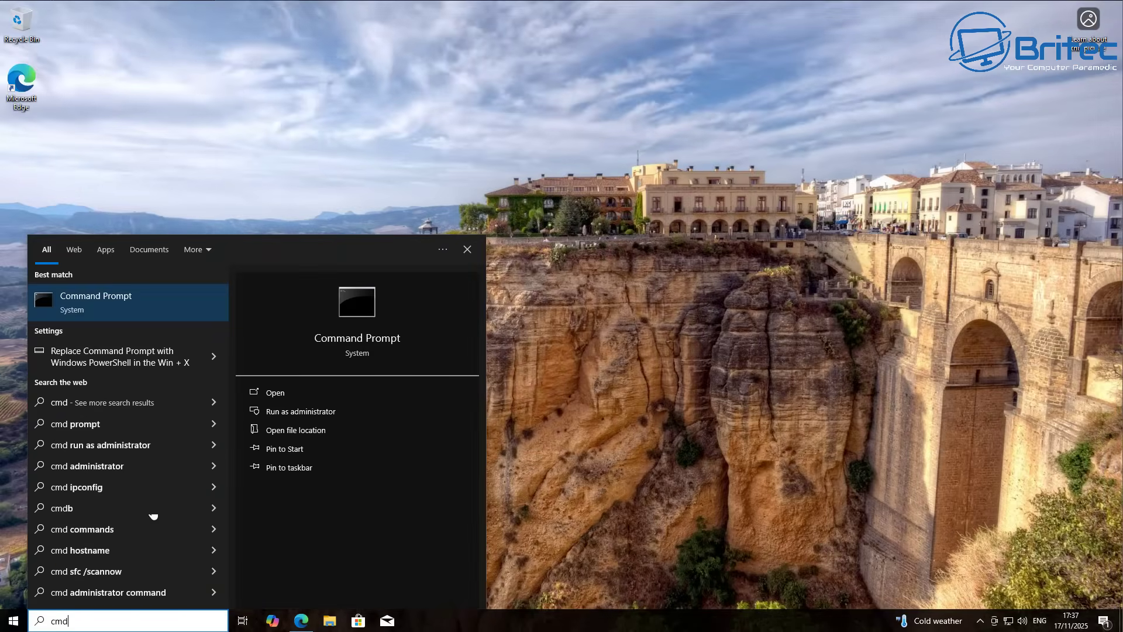
left_click(323, 413)
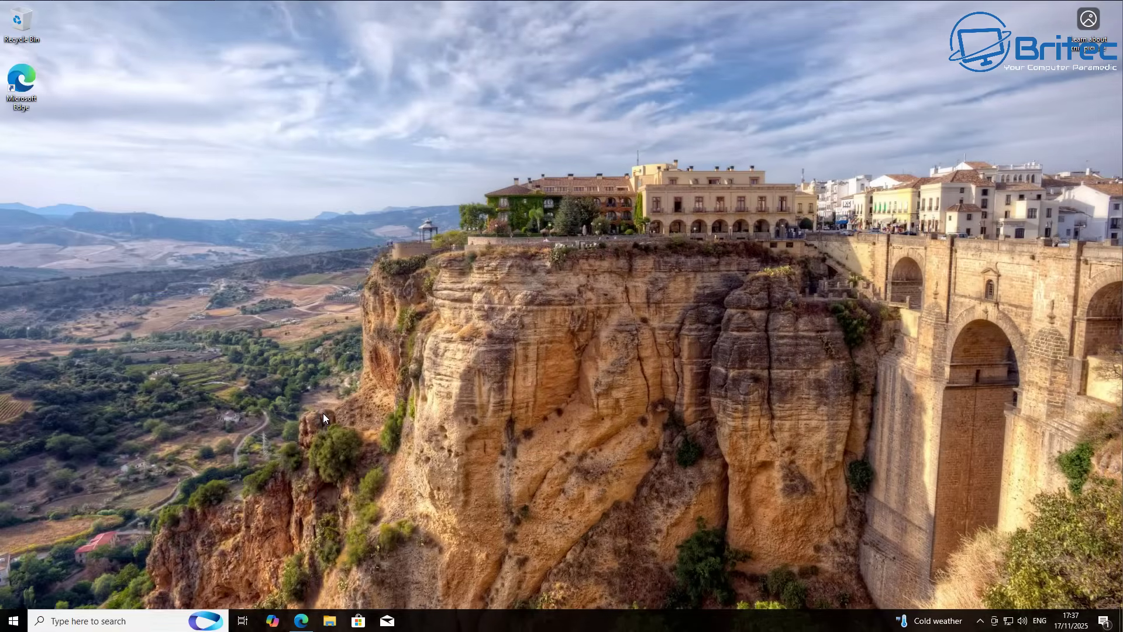
left_click(479, 389)
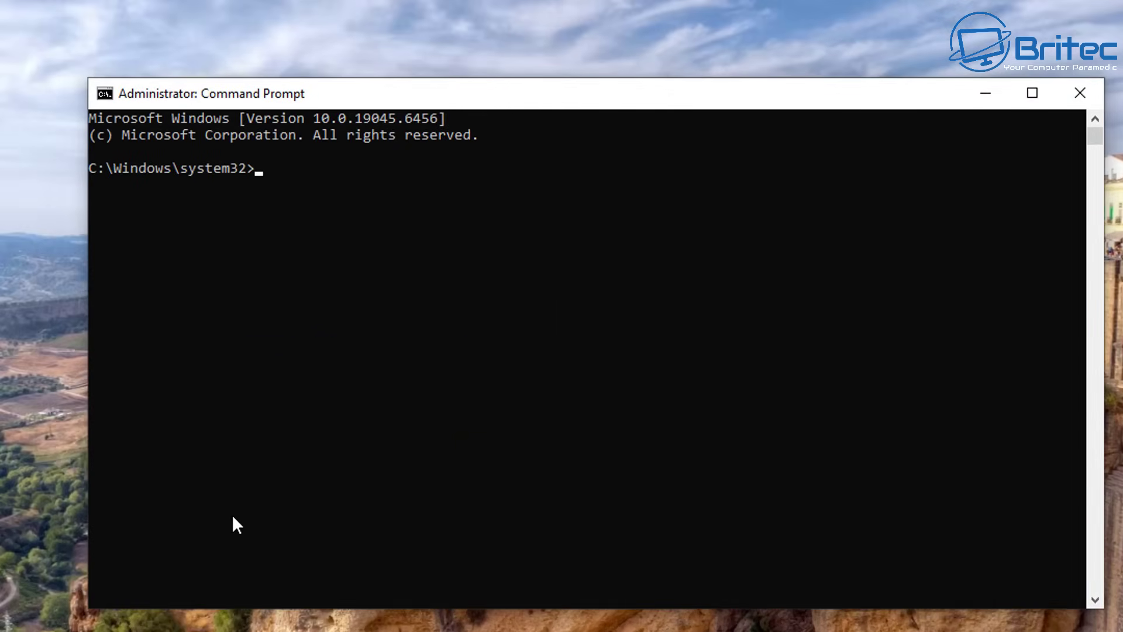
- Paste and run ClipESUConsumer.exe -evaluateEligibility, then close the Command Prompt
type("cmd /c ClipESUConsumer.exe -evaluateEligibility")
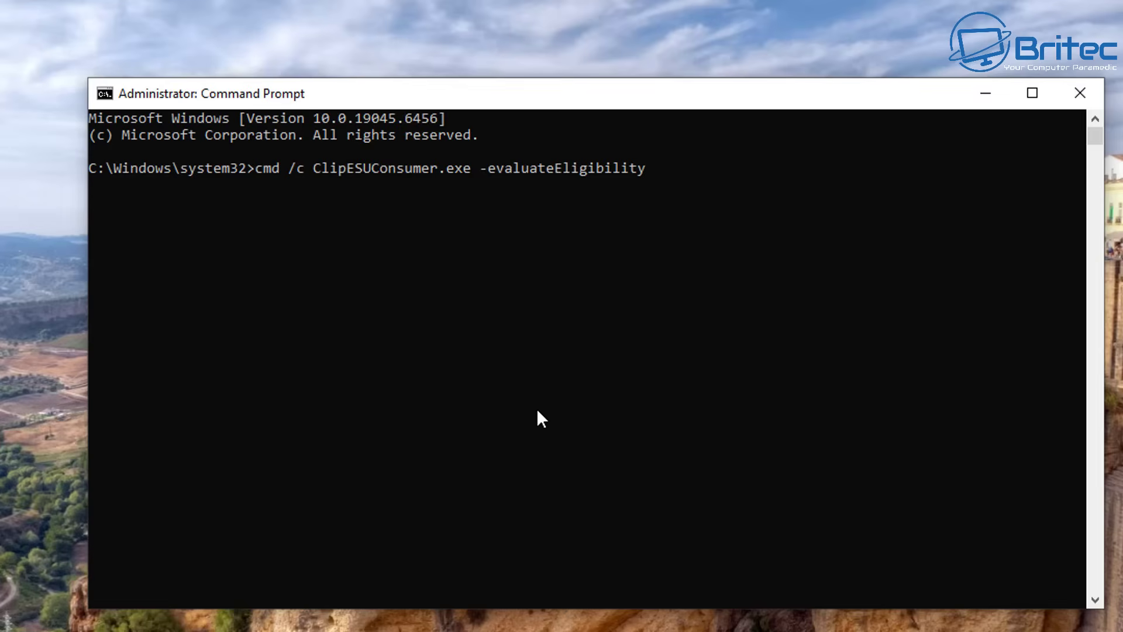
key("Return")
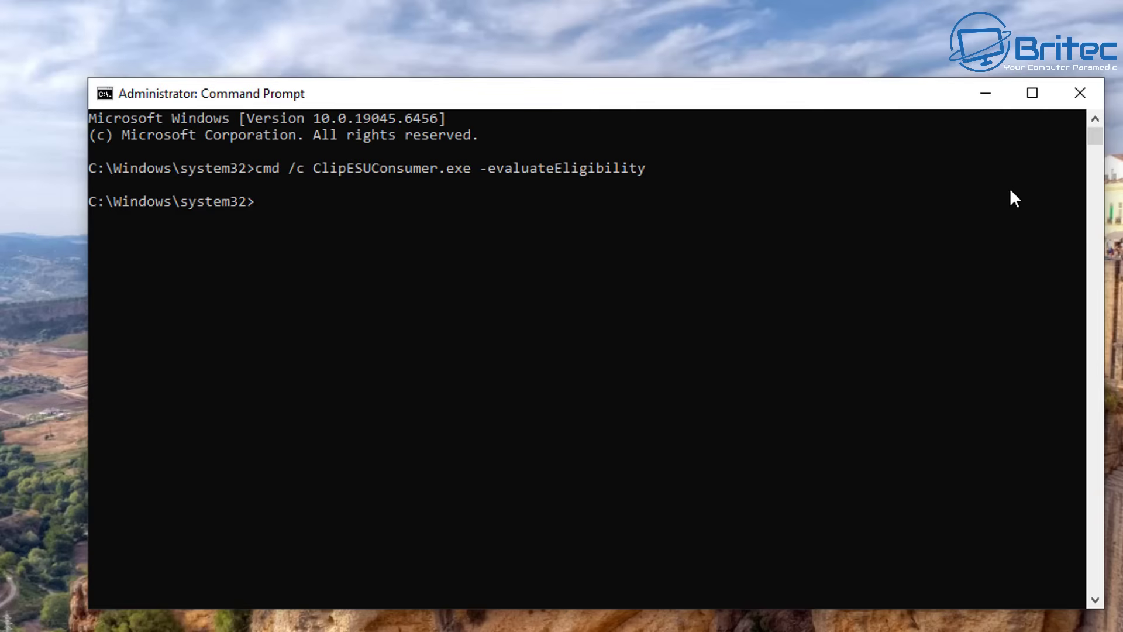
left_click(1079, 93)
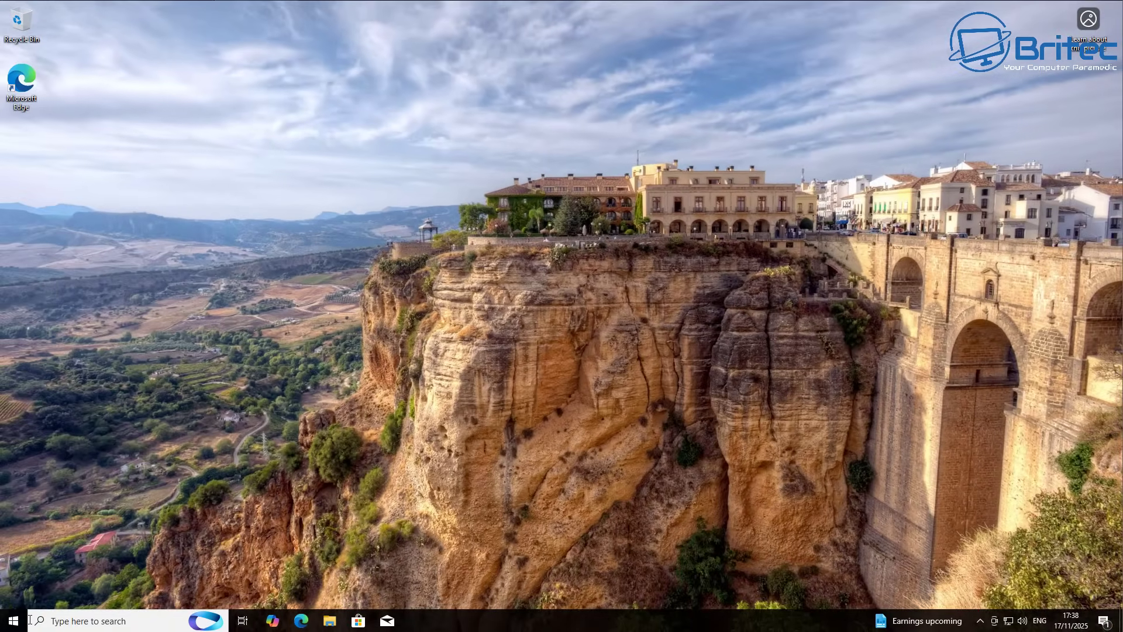
- Restart Windows from the Start menu power options, then reopen Start after signing back in
left_click(14, 619)
left_click(23, 588)
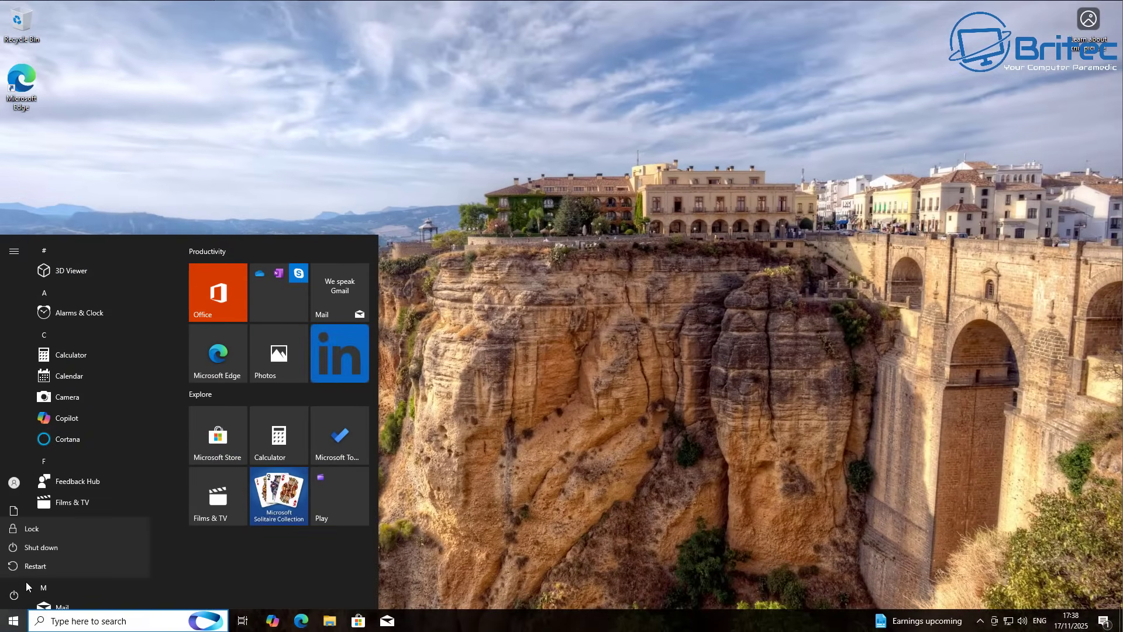
left_click(29, 573)
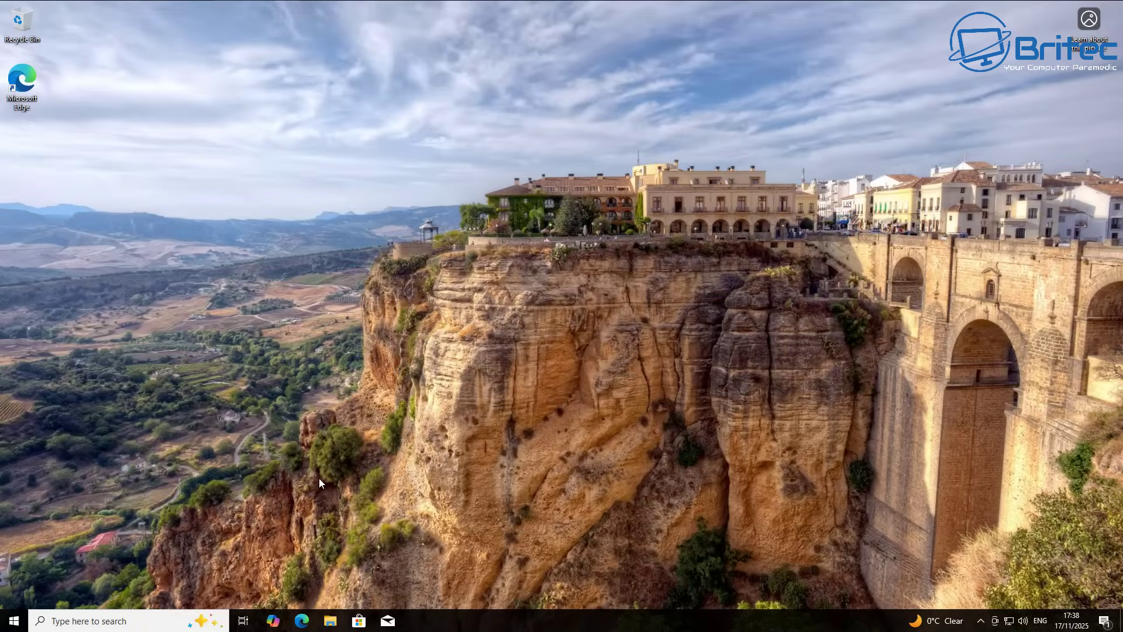
left_click(15, 623)
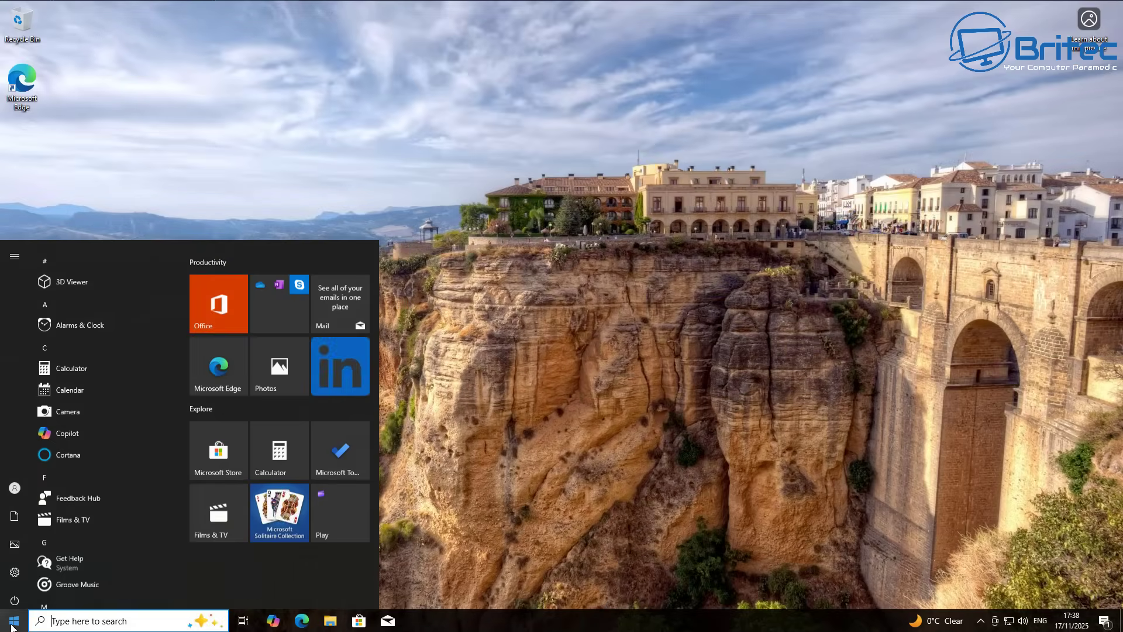
- Start Extended Security Updates enrollment from Windows Update, dismissing three script errors along the way
left_click(17, 575)
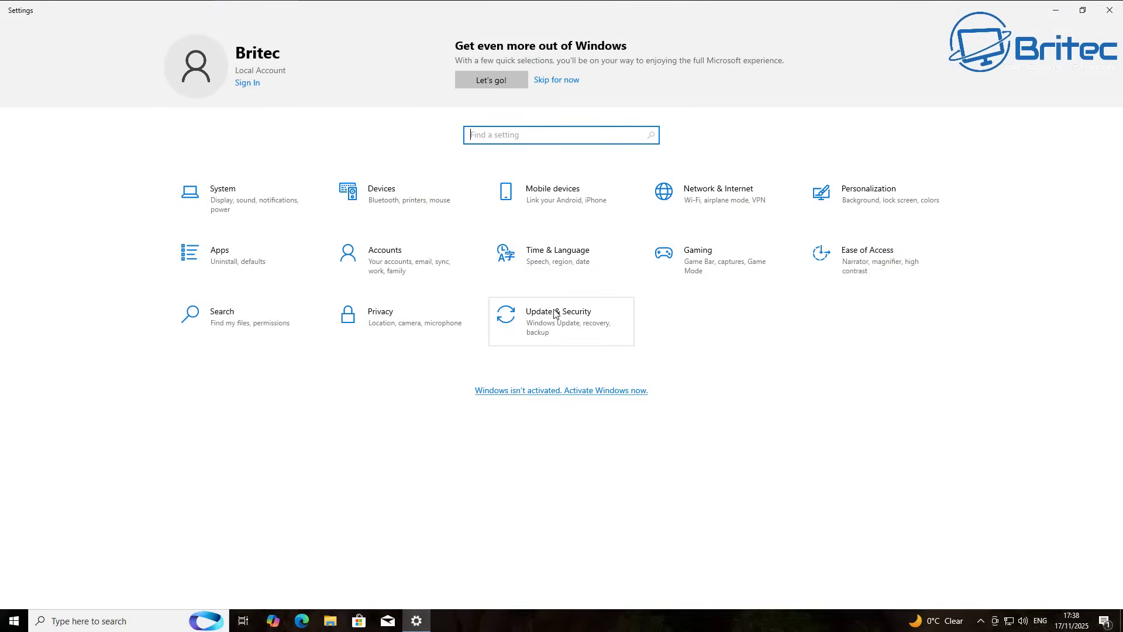
left_click(556, 314)
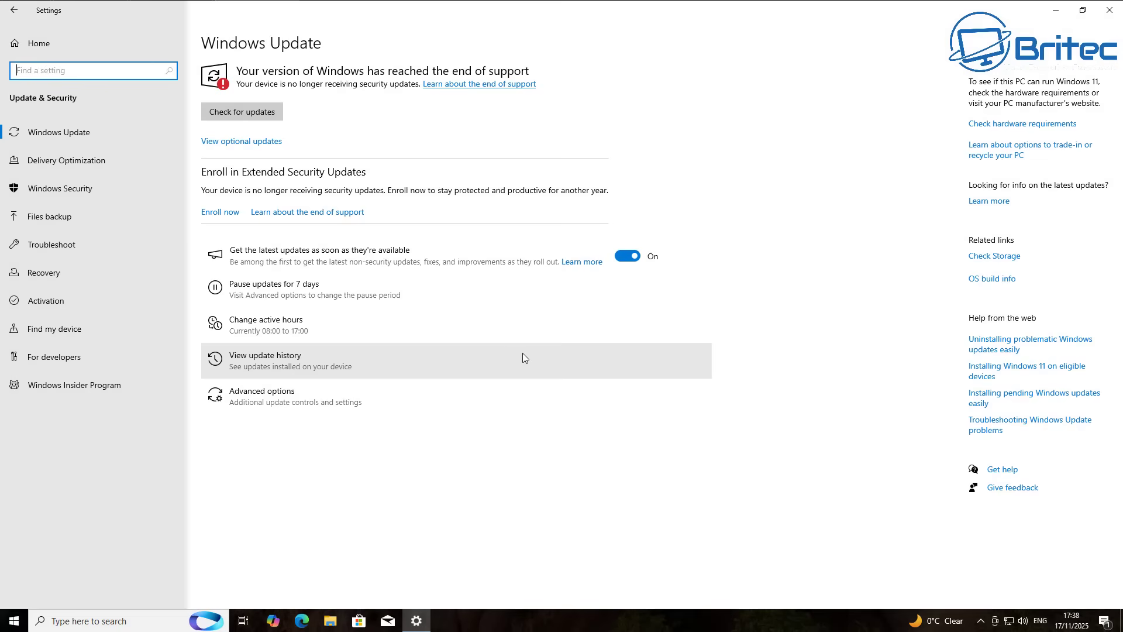
left_click(359, 215)
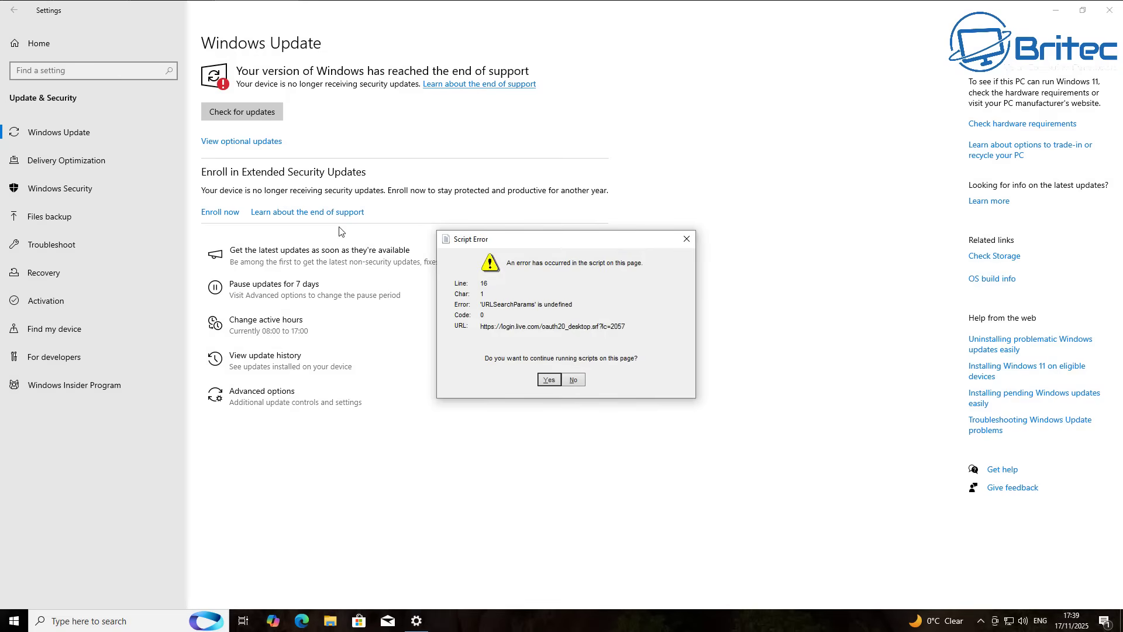
left_click(686, 243)
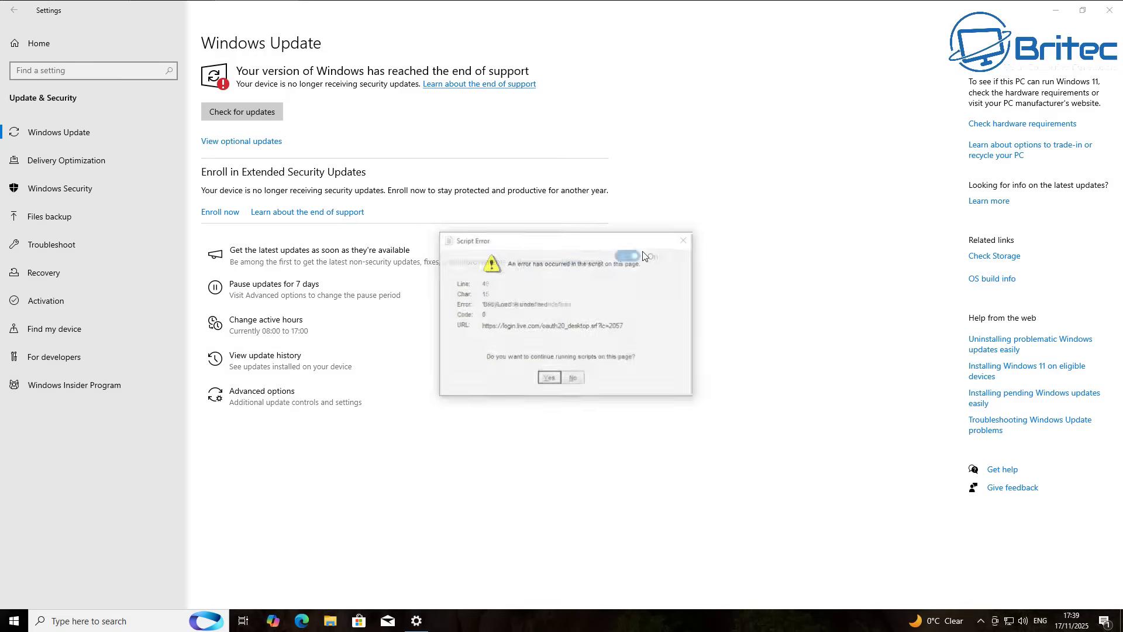
left_click(687, 245)
left_click(688, 245)
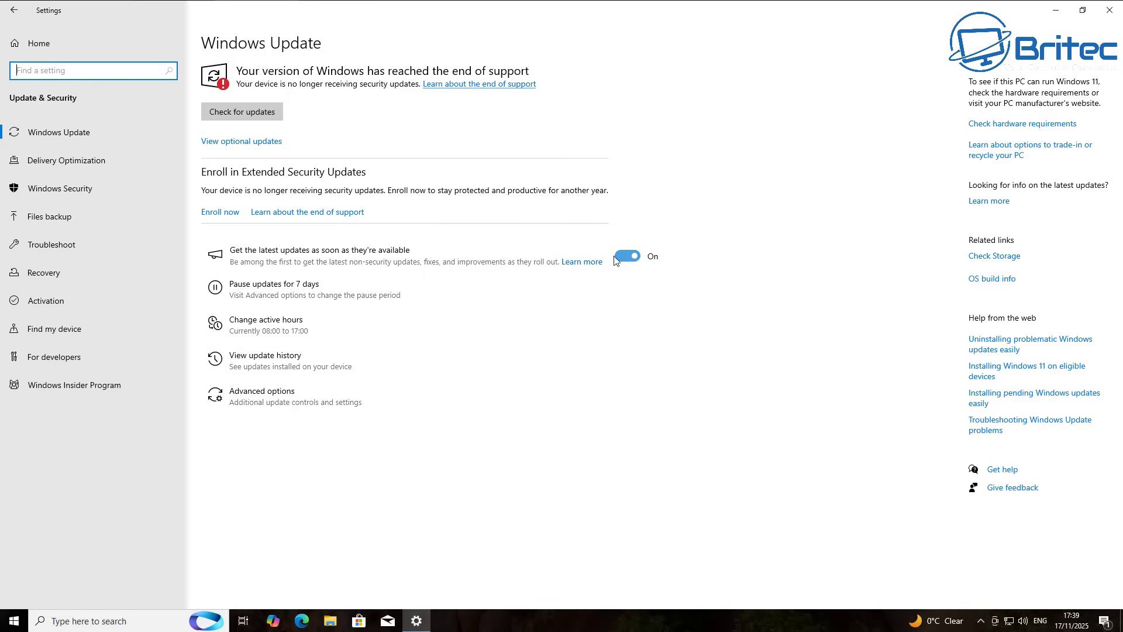
left_click(220, 213)
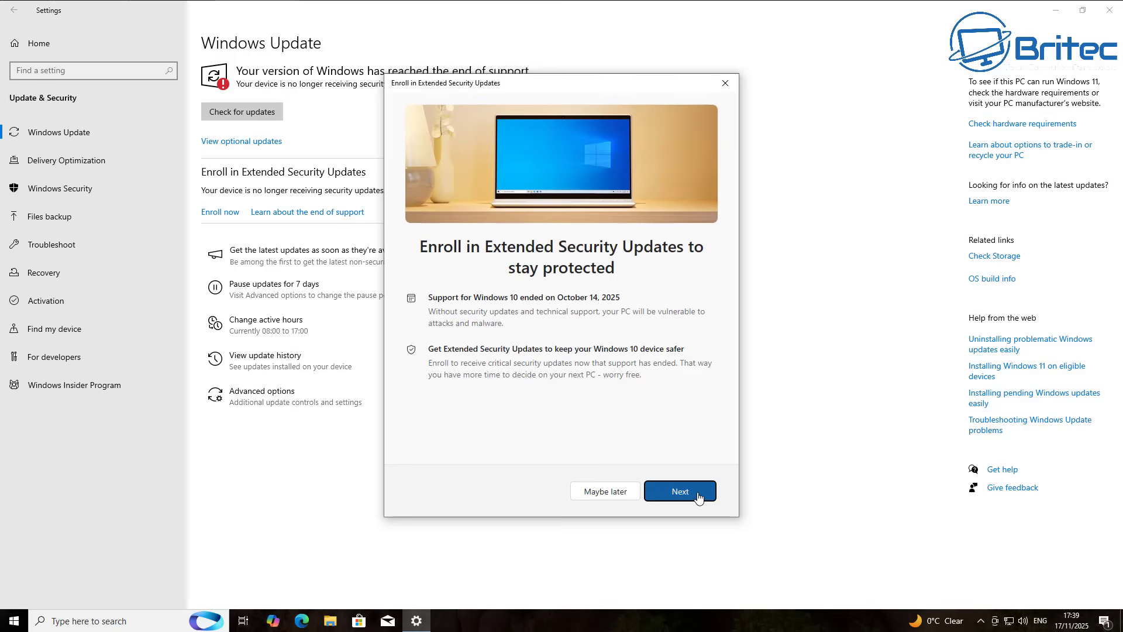
- Continue the Extended Security Updates enrollment to the Add device page
left_click(680, 491)
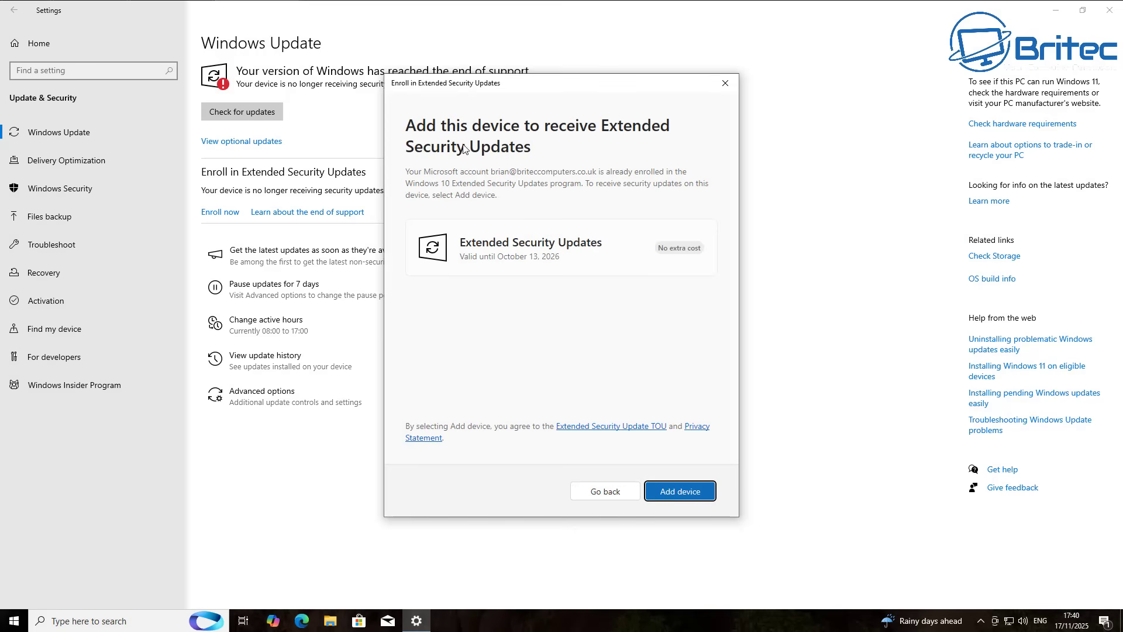
- Add this device to Extended Security Updates until October 13, 2026, then finish with Done
left_click(684, 492)
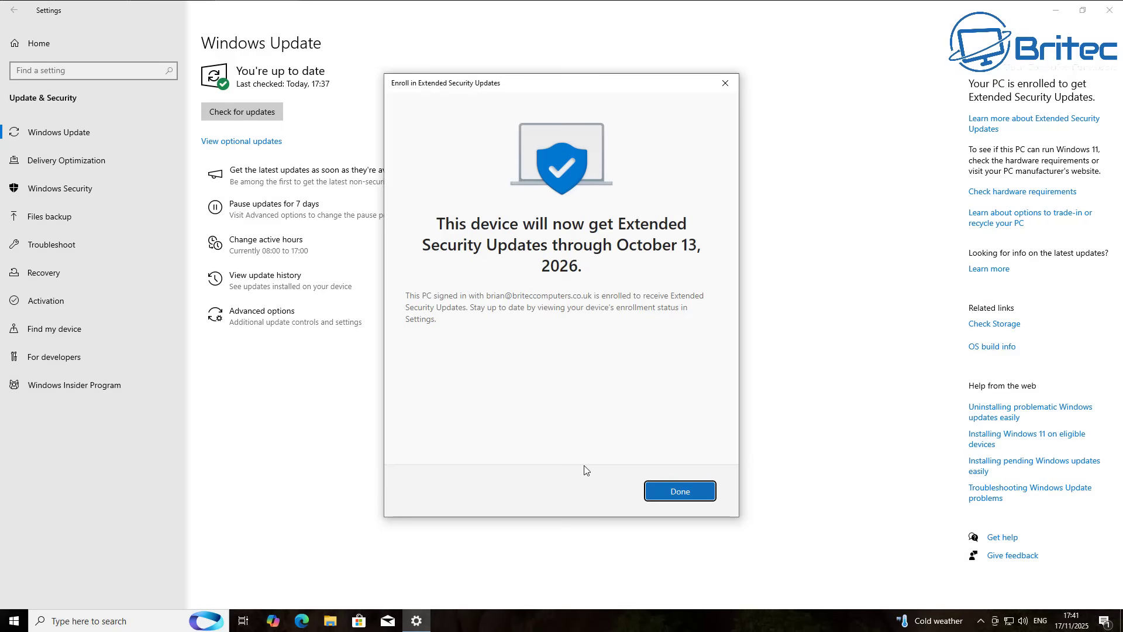
left_click(669, 491)
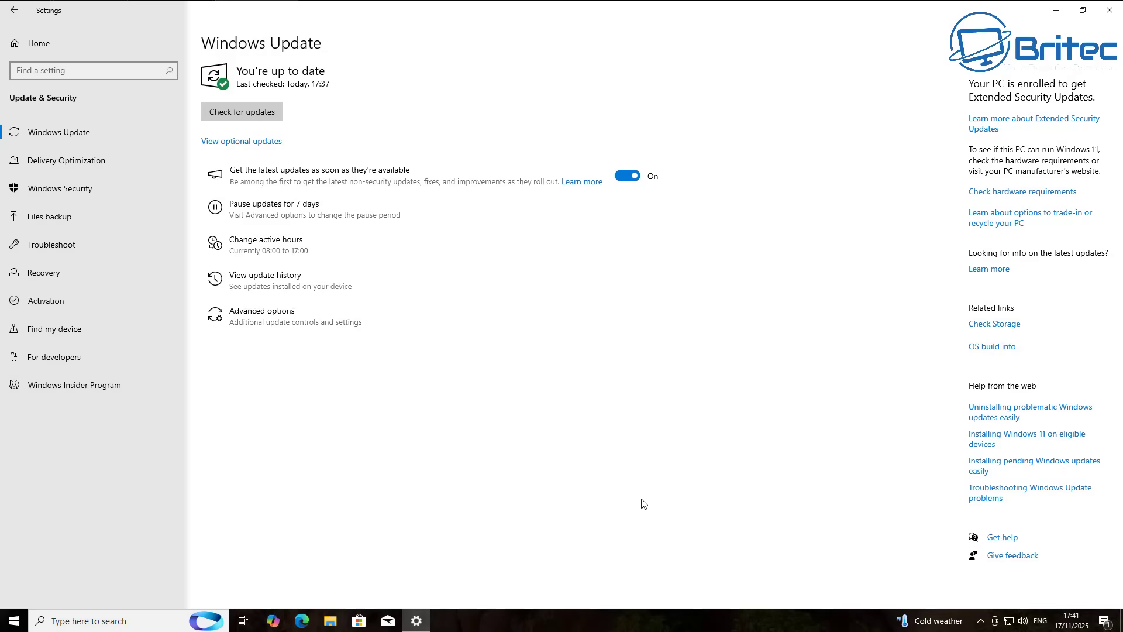
- Start a new Windows Update check with ESU enrollment active
left_click(265, 111)
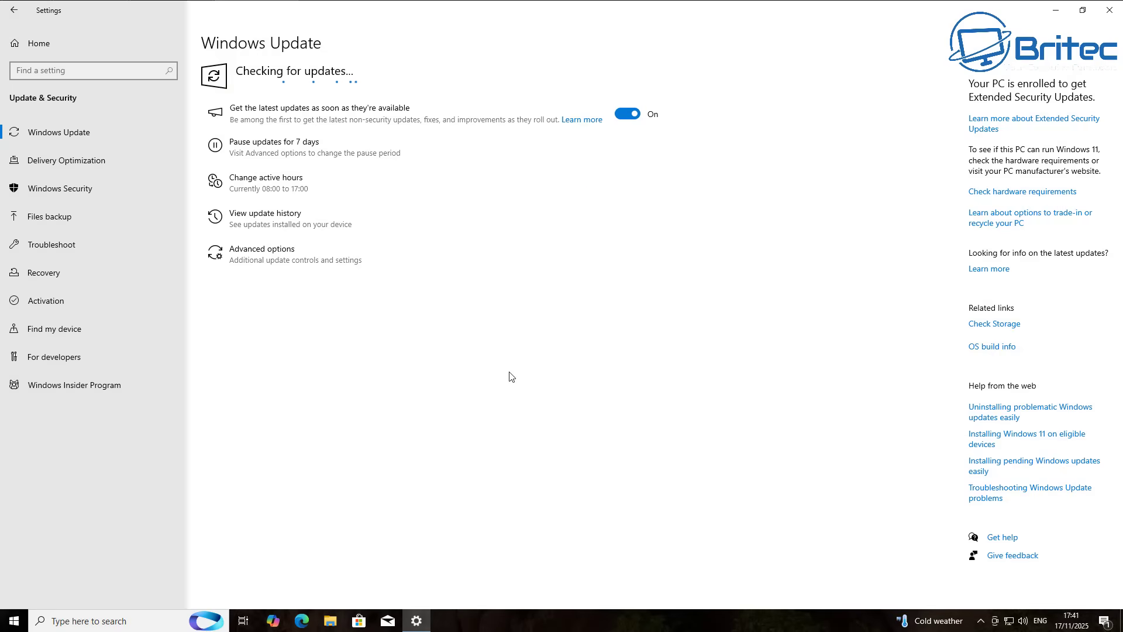